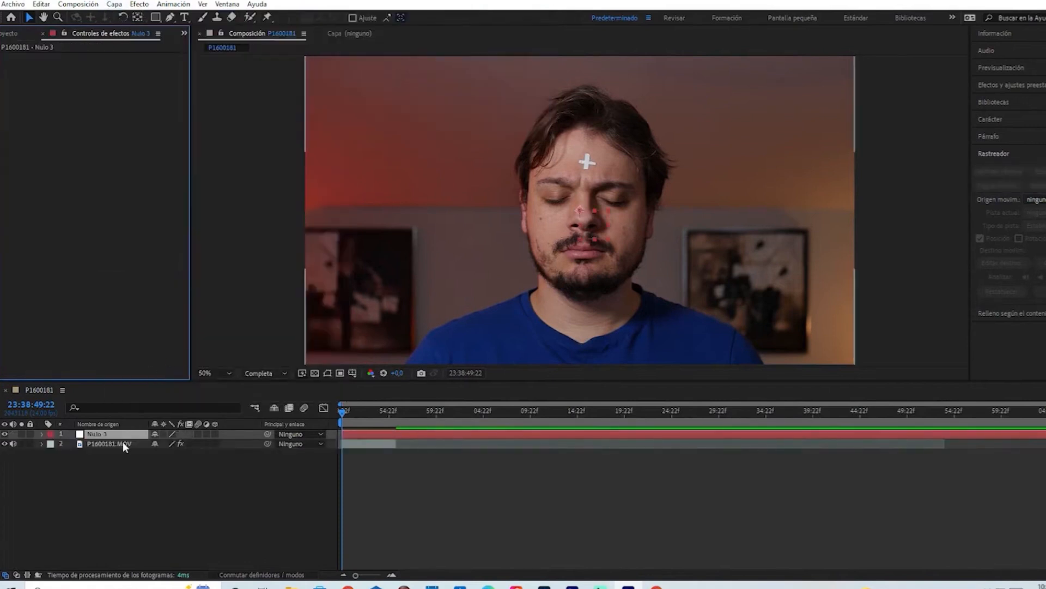
Open the choice of export layer for the Mocha AE tracking data on the P1600181.MOV footage layer.
click(121, 441)
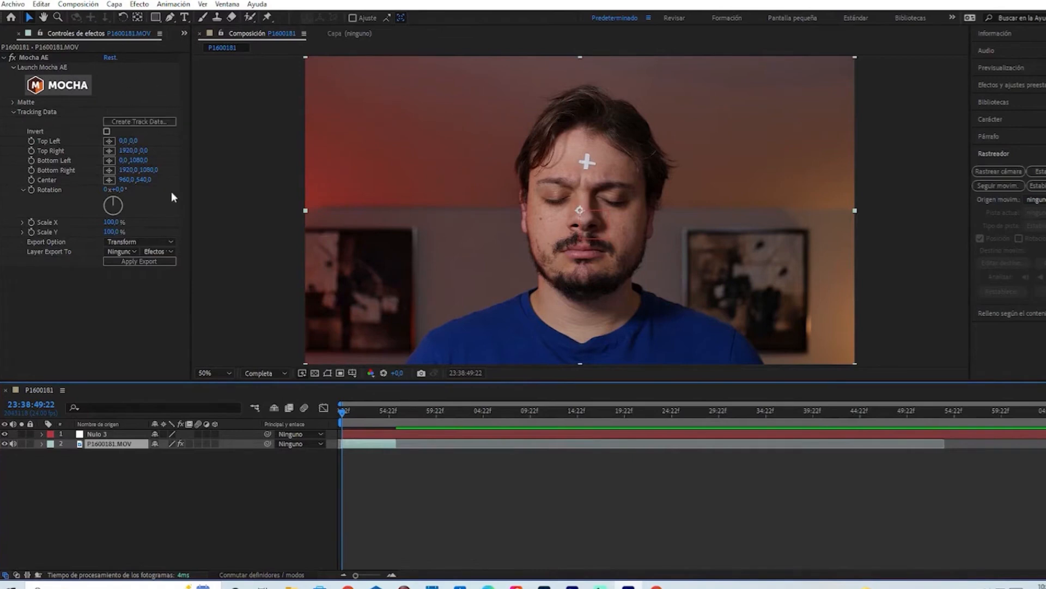
click(132, 252)
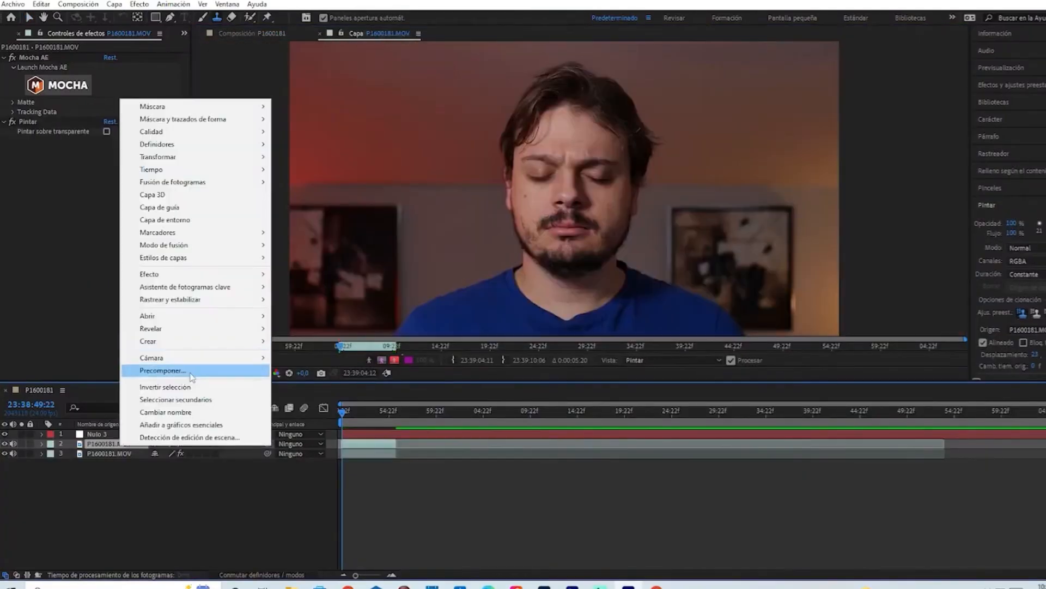
Precompose the upper P1600181.MOV layer as "P1600181.MOV Comp. 1", transferring all attributes to the new composition, and open it.
click(158, 367)
click(423, 294)
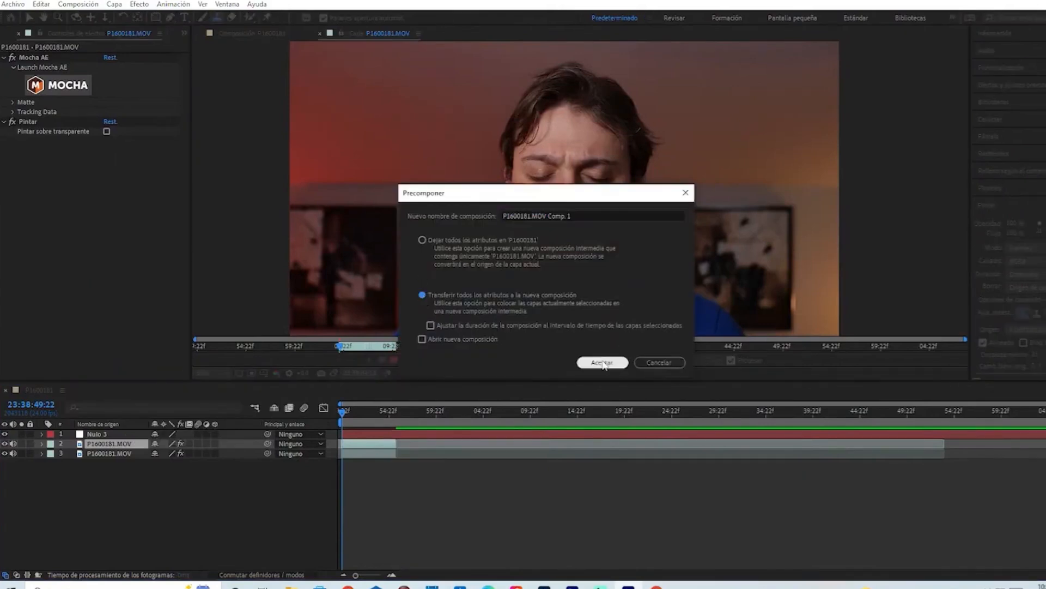
click(602, 363)
double_click(102, 444)
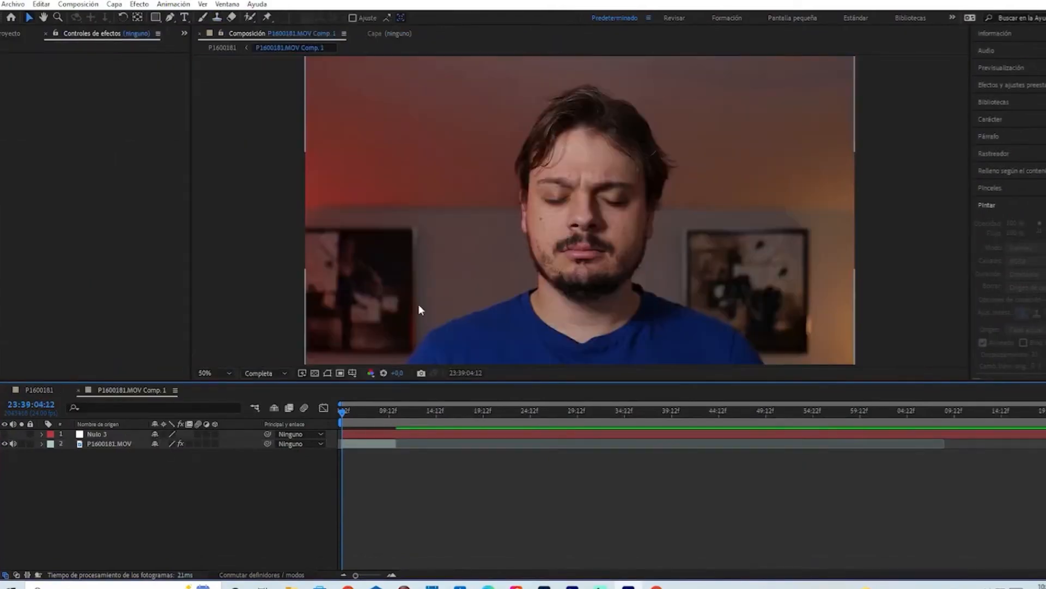
Freeze the P1600181.MOV footage layer inside P1600181.MOV Comp. 1 at frame 23:39:04:12.
click(38, 389)
click(125, 391)
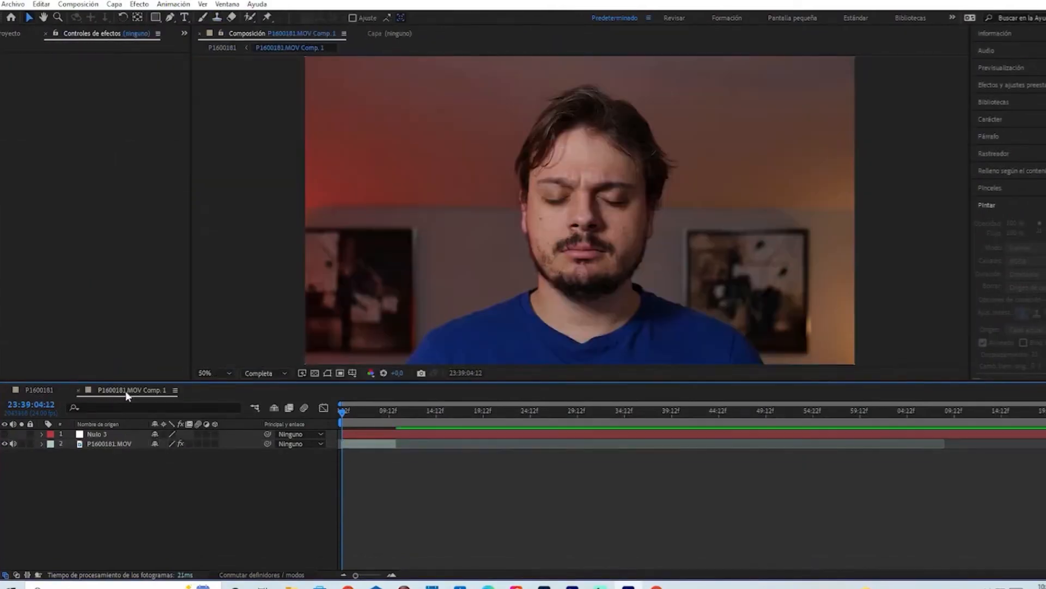
right_click(108, 446)
mouse_move(177, 169)
click(315, 203)
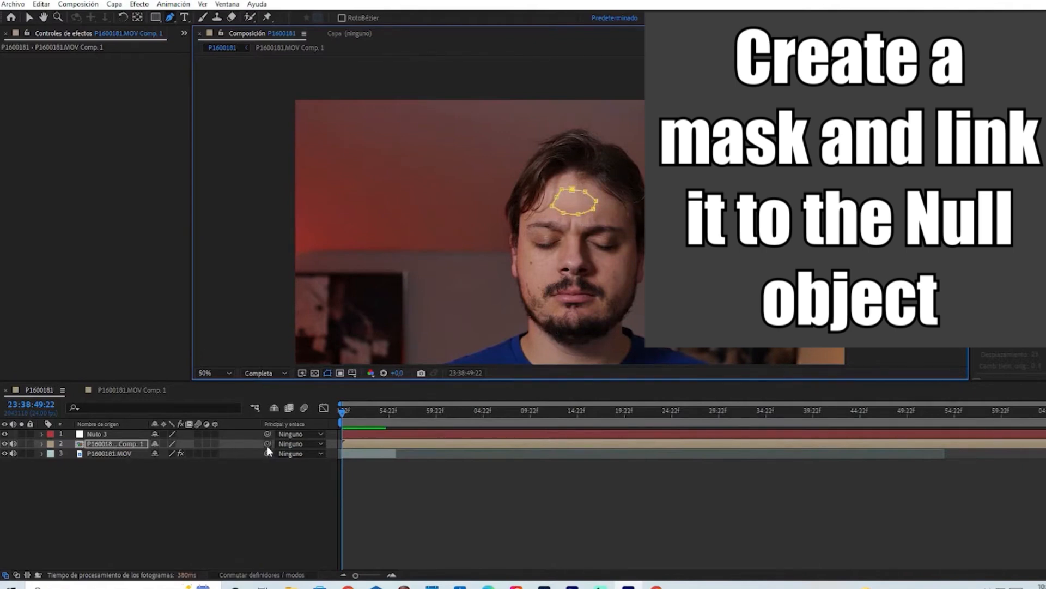
Parent the masked P1600181.MOV Comp. 1 layer to the Nulo 3 null.
drag(267, 443, 235, 434)
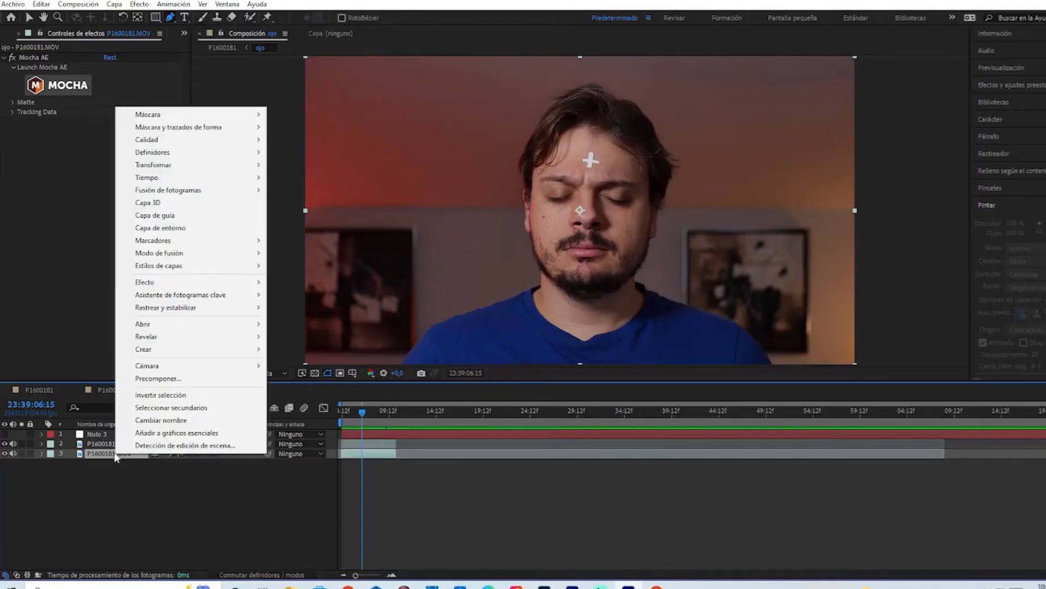
Start motion stabilization on the lower P1600181.MOV layer in the ojo composition and fit the track point to the inner eye corner.
mouse_move(180, 309)
click(349, 334)
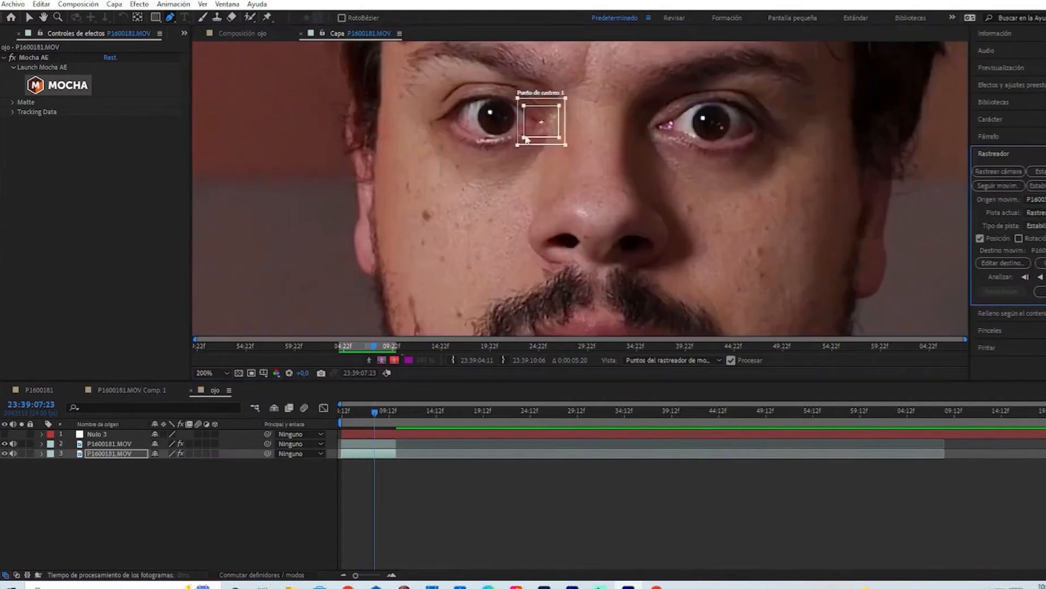
drag(517, 145, 524, 142)
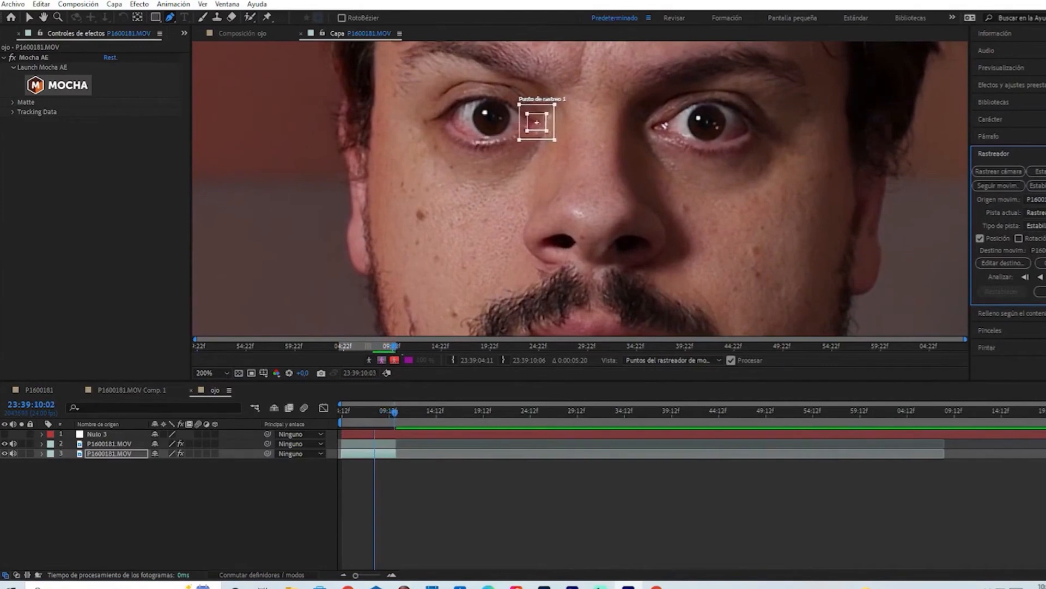
Confirm the motion target of the eye-corner track and apply the stabilization to the footage layer.
click(1002, 263)
click(580, 320)
click(1041, 292)
click(541, 301)
Freeze the upper P1600181.MOV layer in the ojo composition at frame 23:39:09:07.
right_click(106, 443)
mouse_move(224, 170)
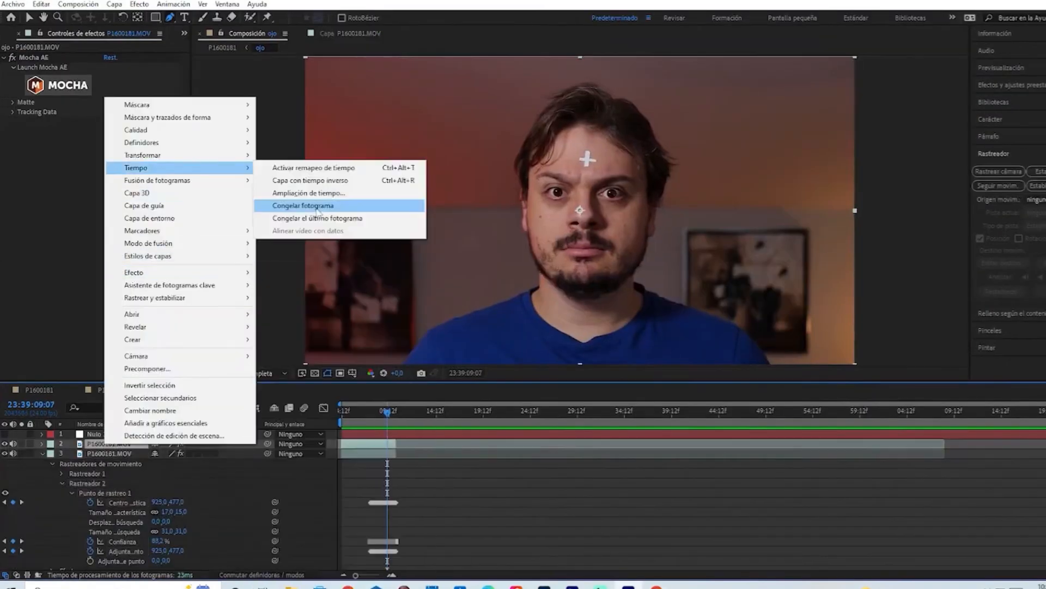
click(327, 205)
Mask the eye on the frozen upper layer with the Pen tool and adjust the mask with the Selection tool.
scroll(524, 228, up, 2)
click(578, 163)
click(577, 162)
scroll(577, 164, down, 1)
key(v)
drag(615, 191, 631, 129)
double_click(630, 128)
Set the feather of Máscara 1 on the frozen upper layer to 10 pixels.
click(253, 34)
click(52, 464)
click(62, 473)
drag(174, 492, 181, 492)
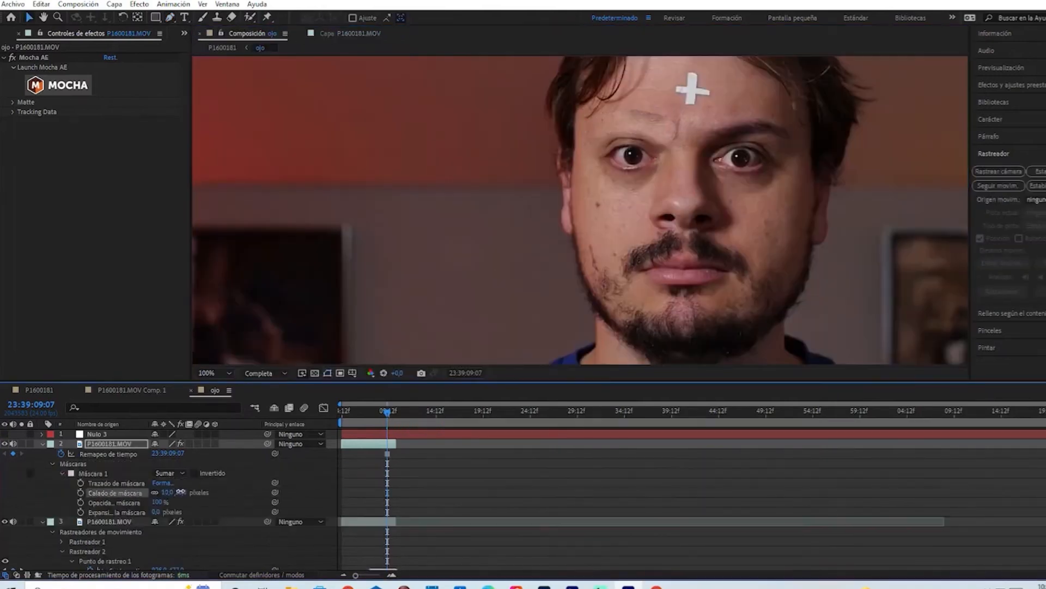
scroll(675, 161, up, 1)
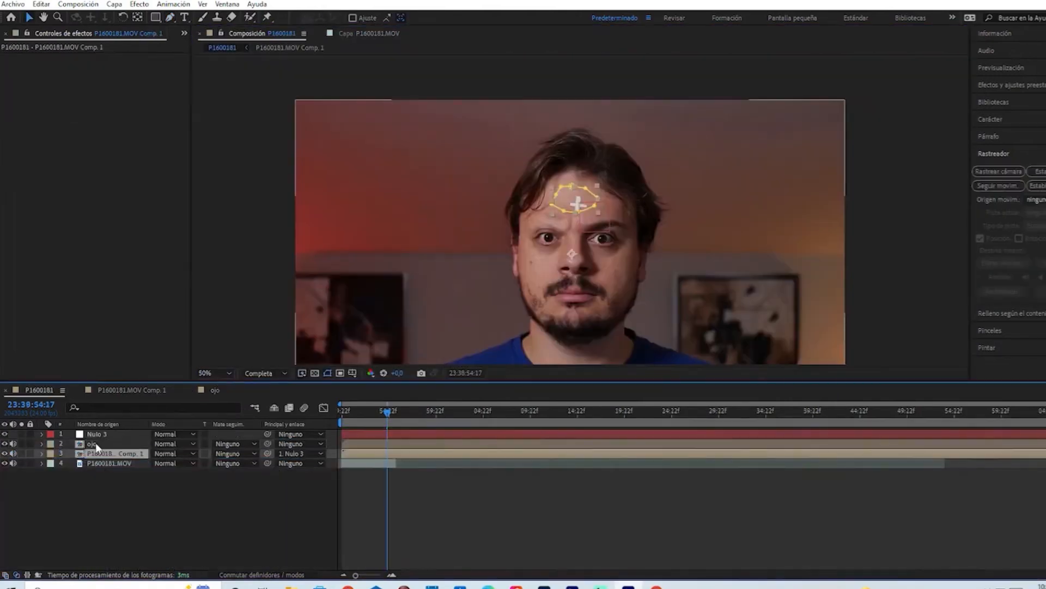
Create a black 1920 × 1080 px solid named "ojo mate" above the ojo layer and use it as ojo's alpha matte.
click(96, 443)
click(114, 4)
mouse_move(136, 14)
click(376, 28)
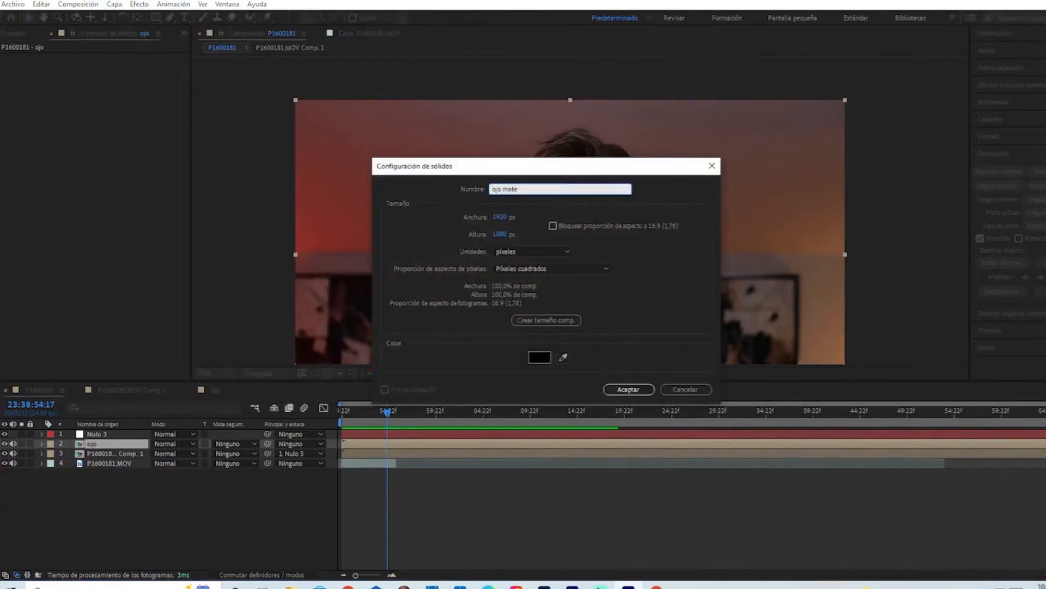
key(Return)
click(254, 454)
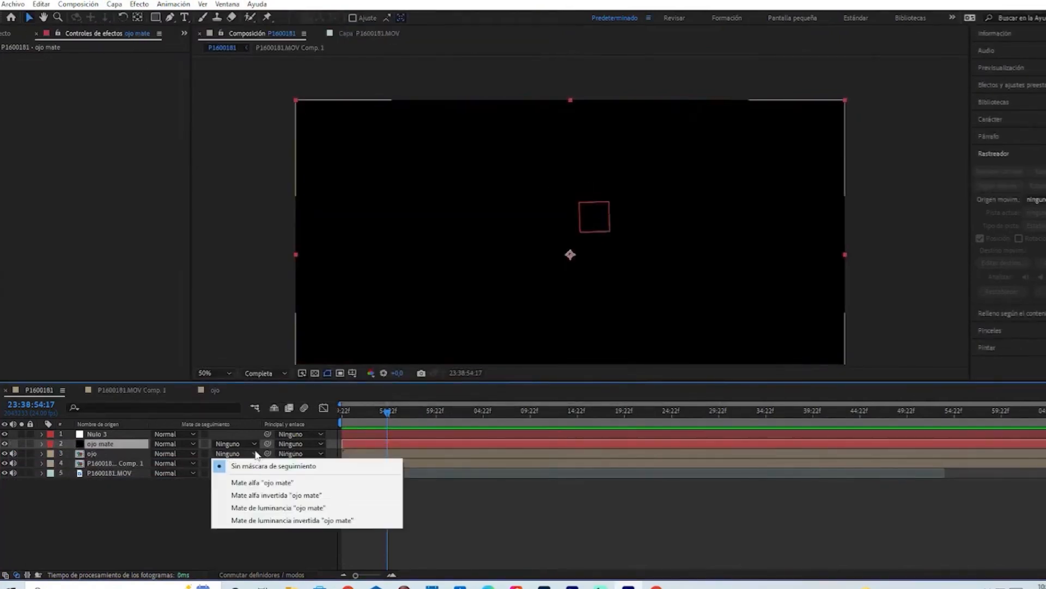
click(278, 483)
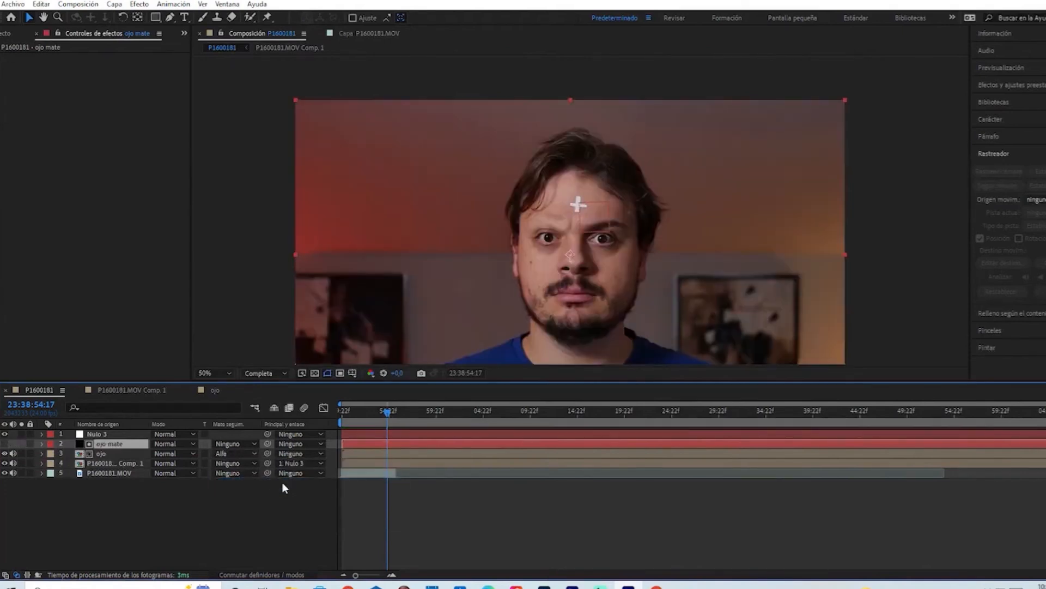
Draw a closed Pen tool mask on the ojo layer around the eye on the image's left side.
click(103, 453)
key(g)
scroll(562, 239, up, 1)
scroll(559, 237, up, 1)
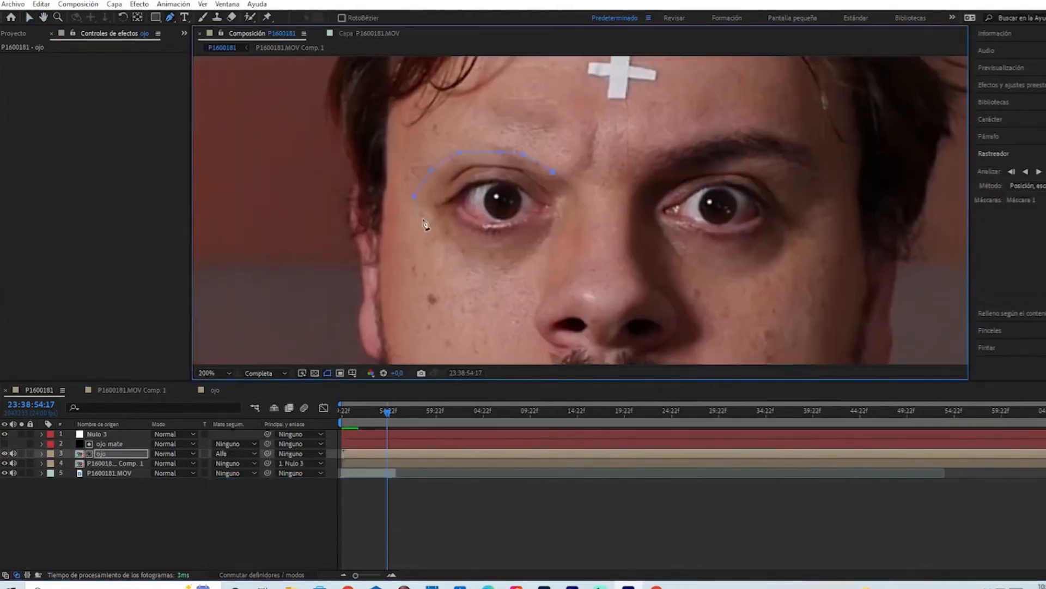
click(563, 184)
click(562, 206)
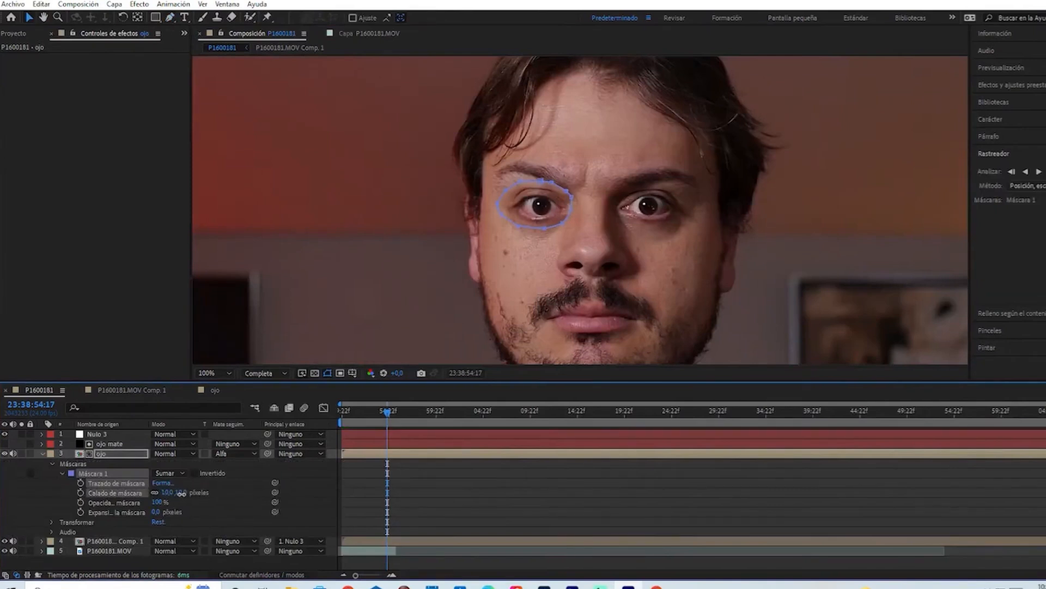
click(42, 454)
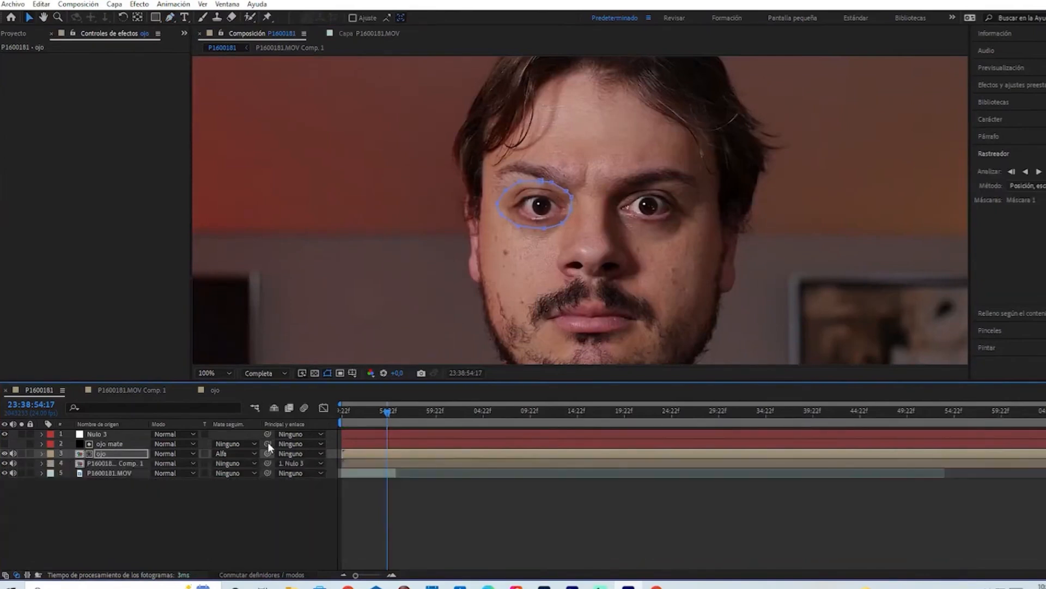
Parent ojo mate to ojo and ojo to Nulo 3, and place the masked eye on the middle of the forehead.
drag(268, 445, 226, 434)
drag(538, 212, 597, 225)
scroll(594, 147, up, 1)
drag(616, 139, 614, 135)
Apply the Curves effect to the ojo layer and raise its RGB curve slightly to brighten the eye.
click(139, 4)
mouse_move(186, 148)
click(344, 327)
drag(87, 180, 103, 149)
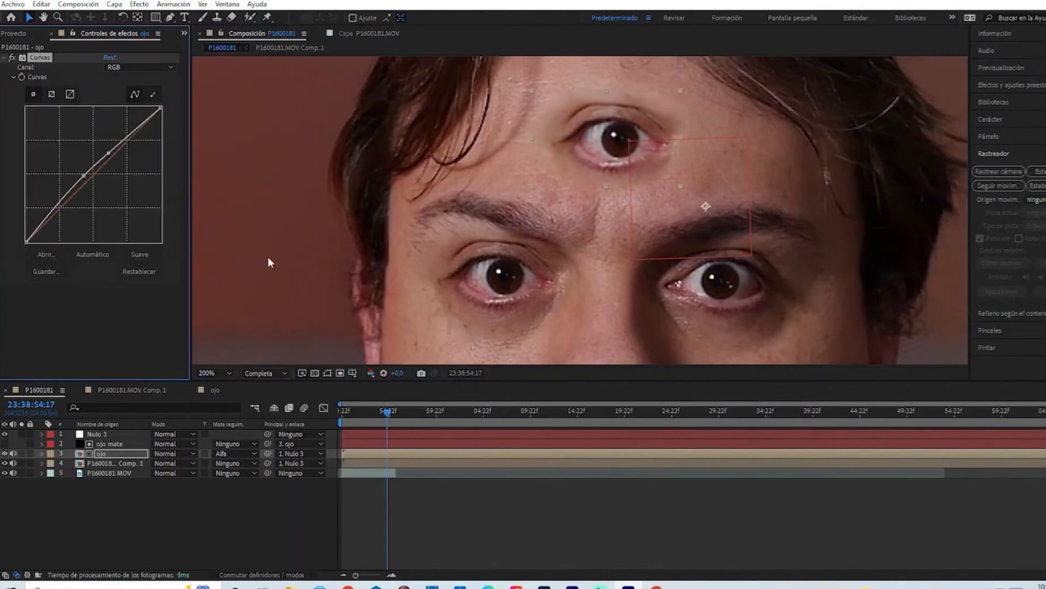
Keyframe the ojo layer's mask path at 23:38:53:02, and at 23:38:52:20 lower the mask's upper points to close the third eye.
key(u)
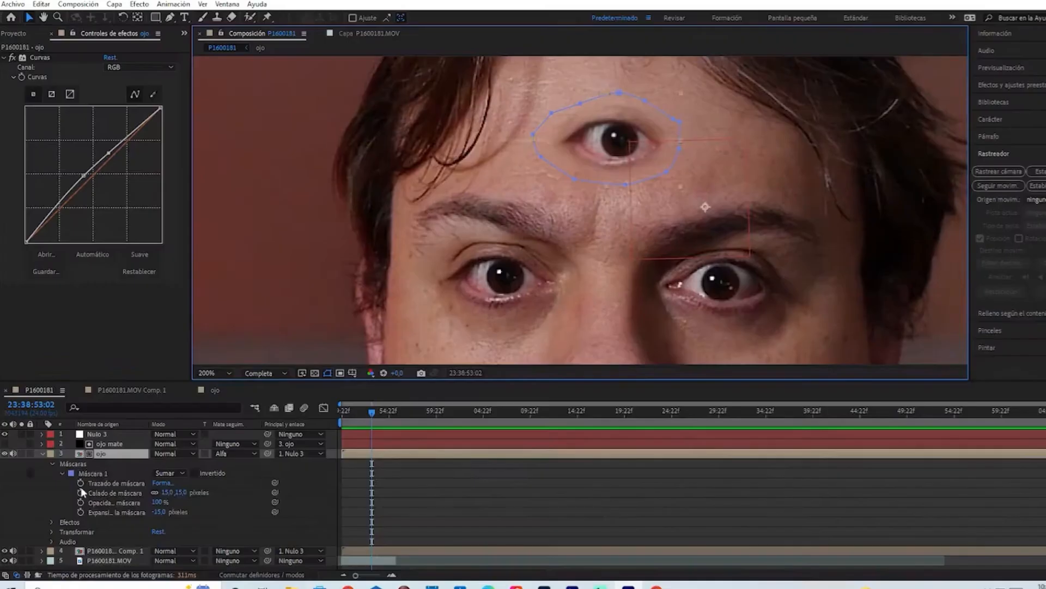
click(80, 483)
key(Page_Up)
key(Page_Up)
key(Page_Up)
key(Page_Up)
key(Page_Up)
key(Page_Up)
drag(619, 93, 616, 135)
drag(580, 105, 578, 146)
drag(645, 101, 677, 145)
Add CC Vector Blur to the ojo layer and keyframe its Amount, using 23 at 23:38:52:20.
click(1008, 87)
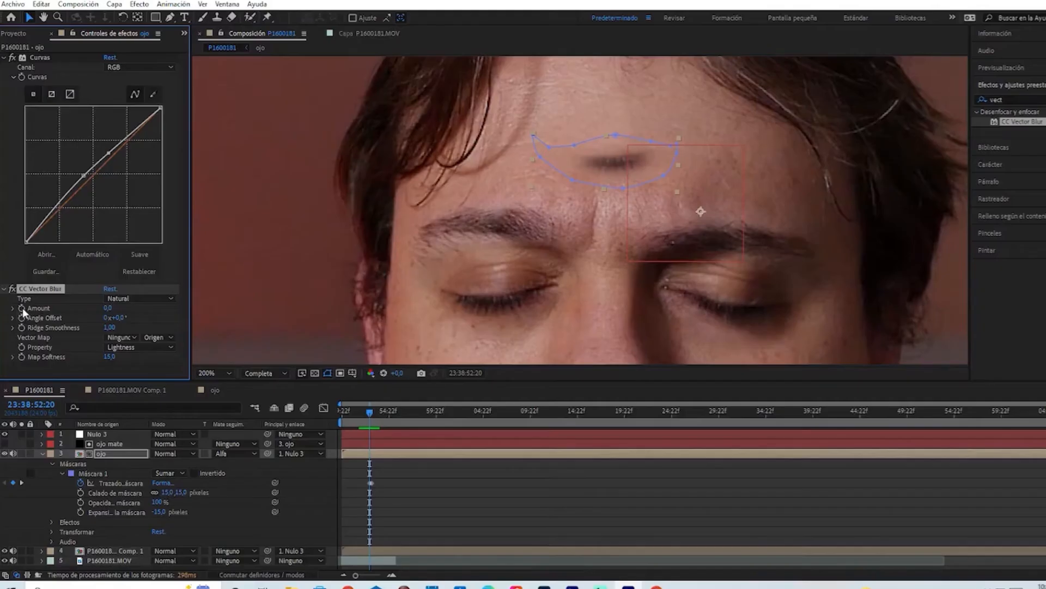
click(110, 308)
key(Page_Up)
key(Page_Up)
key(Page_Up)
key(Page_Up)
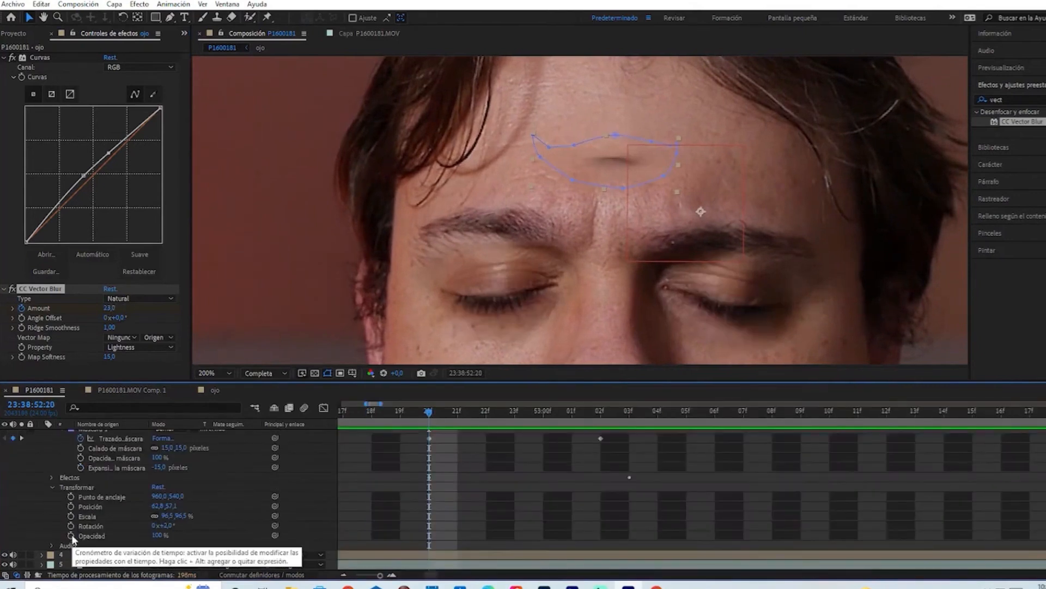
Fade the ojo layer in by keyframing its opacity at 0% at 23:38:52:20 and raising it at 23:38:53:00.
click(71, 535)
key(Page_Down)
key(Page_Down)
key(Page_Down)
key(Page_Down)
key(Page_Down)
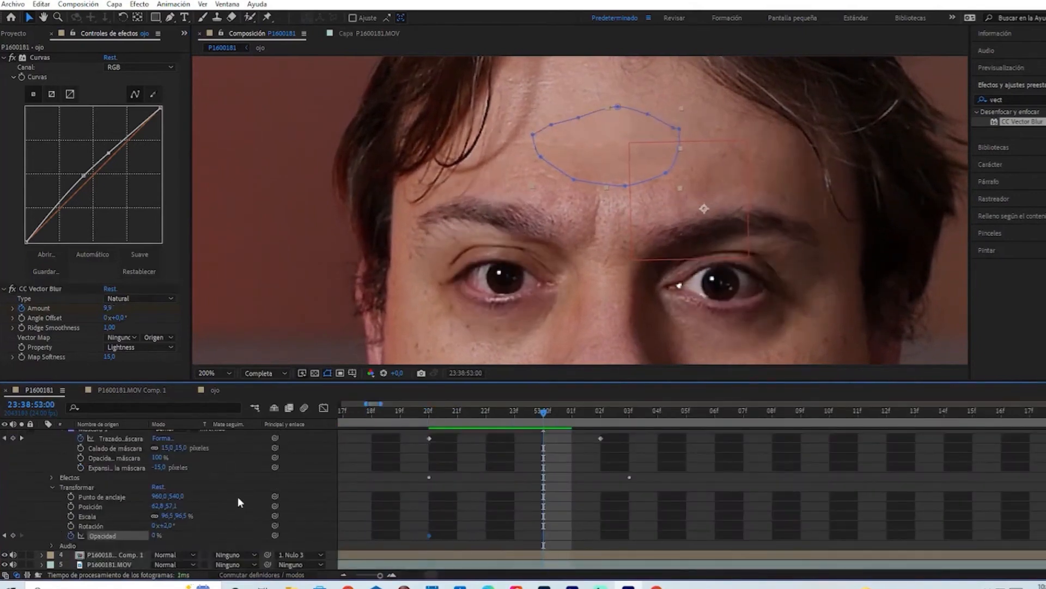
drag(155, 535, 258, 535)
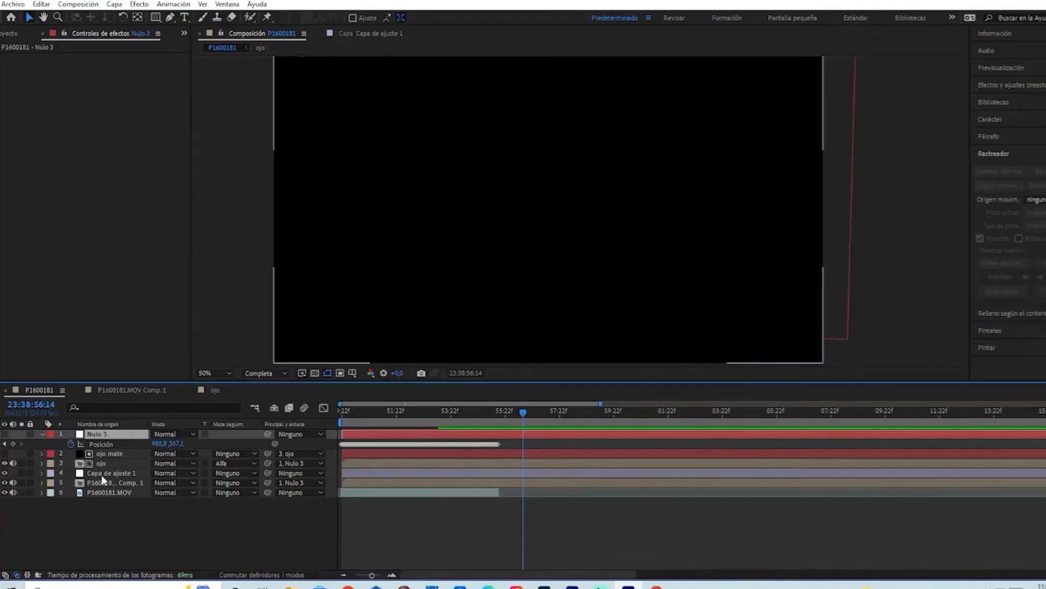
Link the Licuar effect's distortion mesh offset on Capa de ajuste 1 to Nulo 3's position with an expression.
click(102, 473)
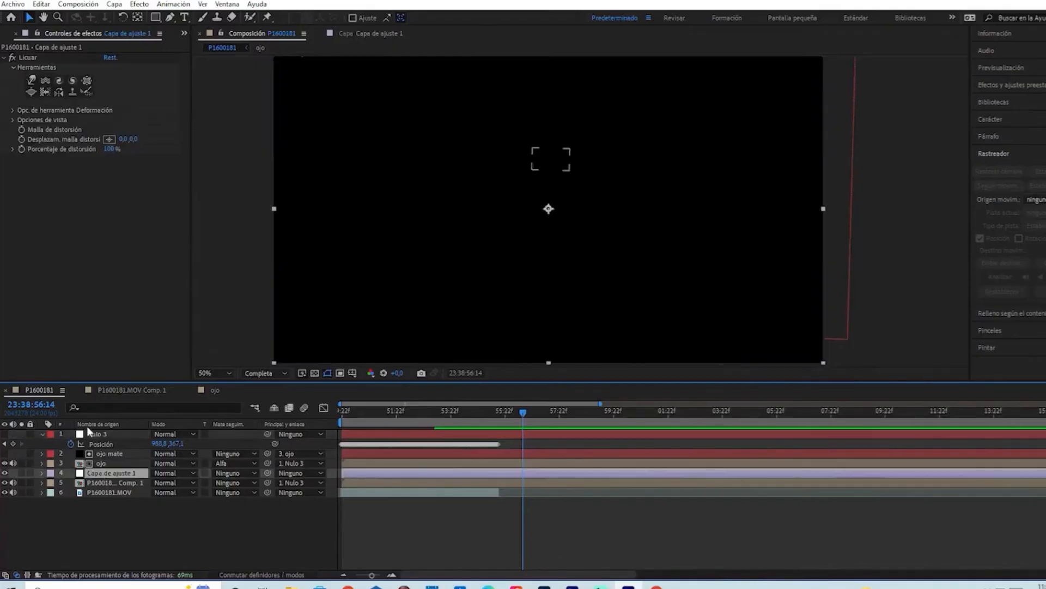
click(20, 140)
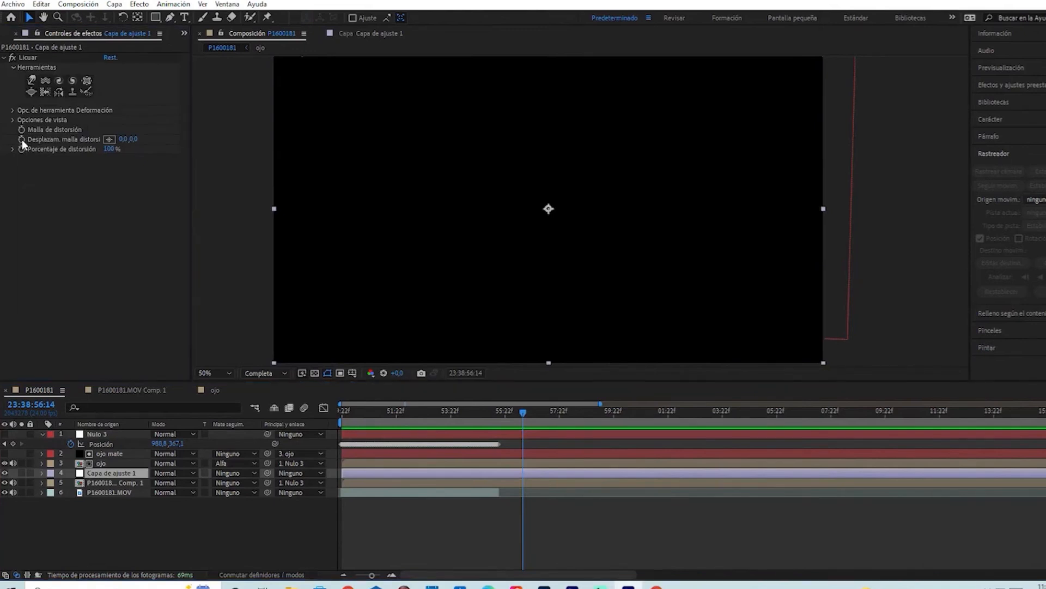
right_click(22, 143)
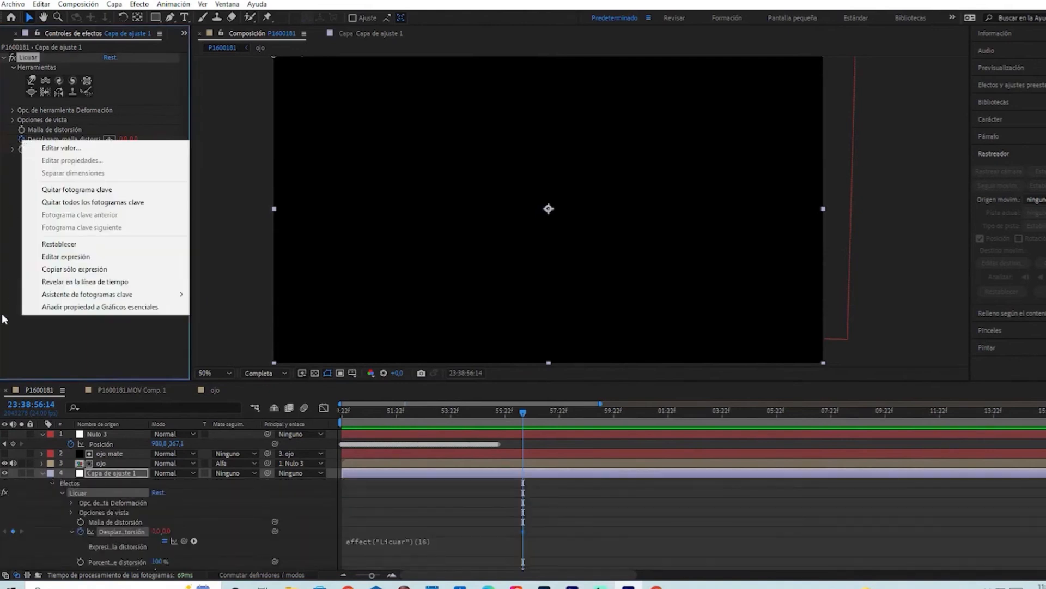
click(24, 337)
drag(183, 540, 120, 443)
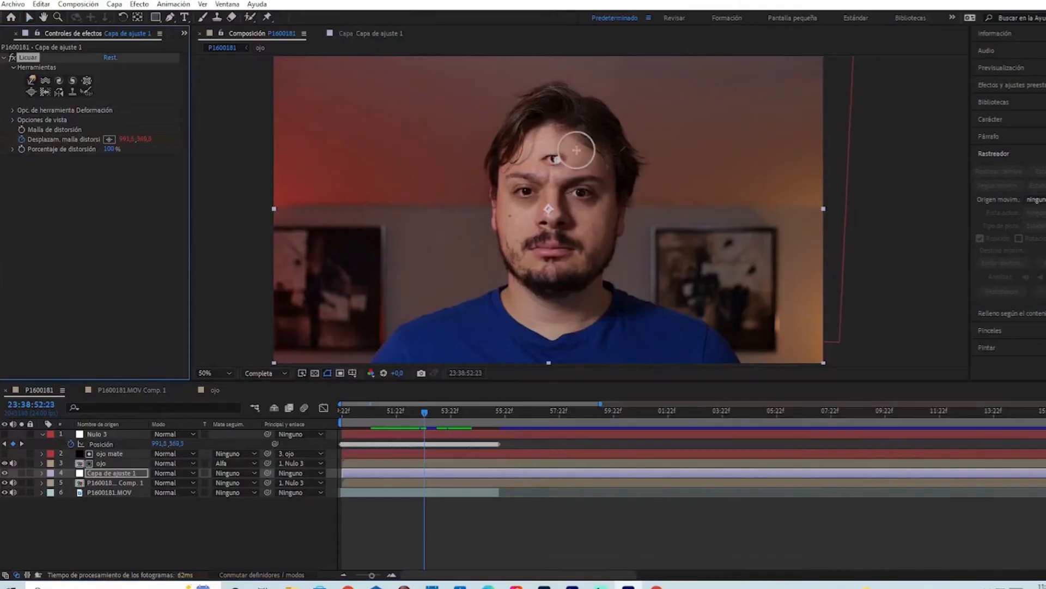
Advance one frame to 23:38:53:00 and get a closer view of the third eye for warping.
key(Page_Down)
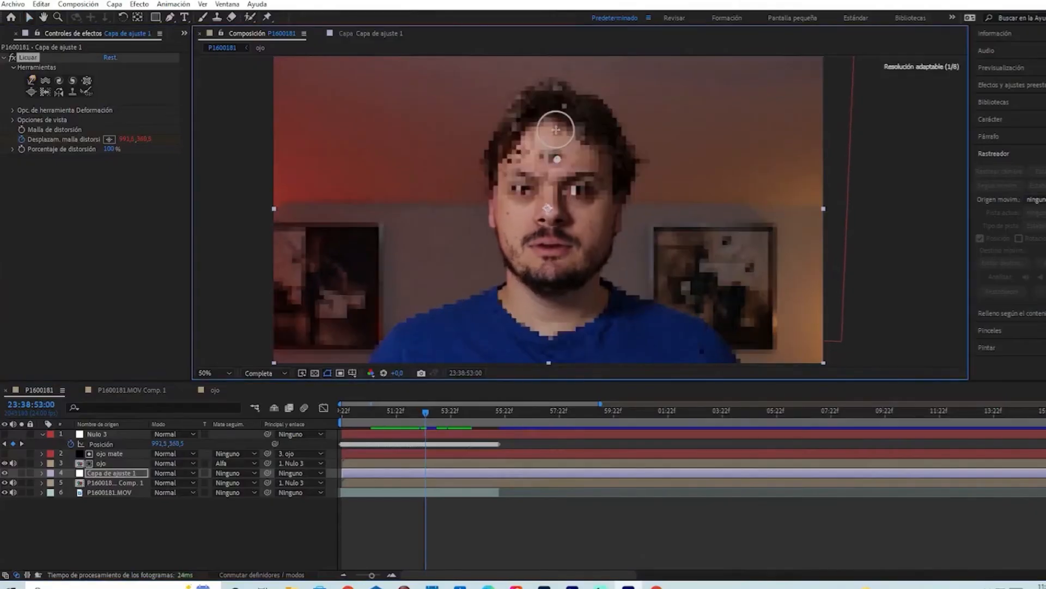
scroll(559, 168, up, 2)
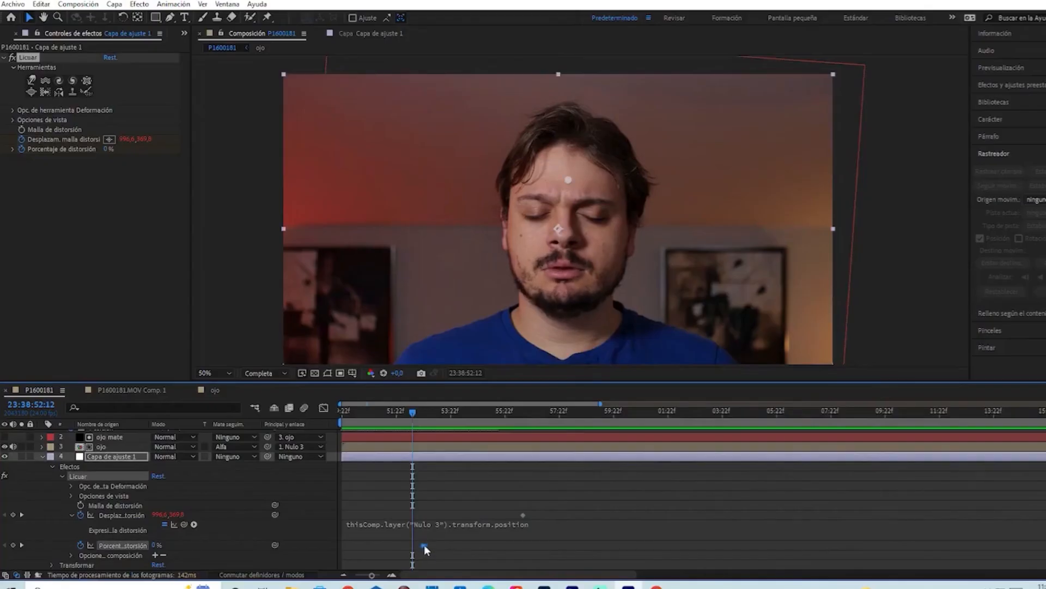
Apply Easy Ease to the selected distortion percentage keyframes of the Licuar effect on Capa de ajuste 1.
right_click(424, 545)
mouse_move(526, 539)
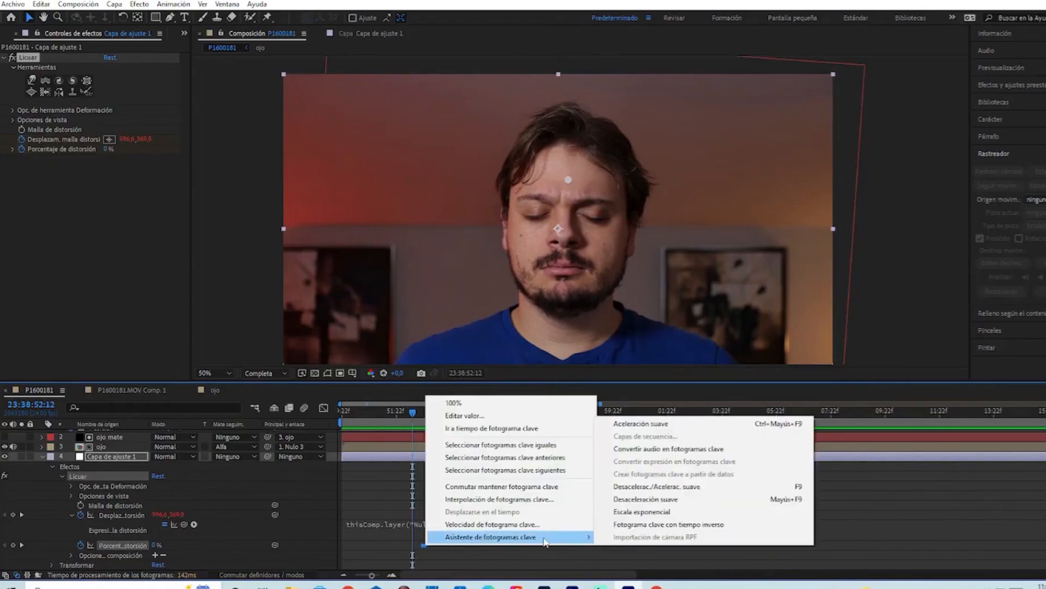
click(659, 487)
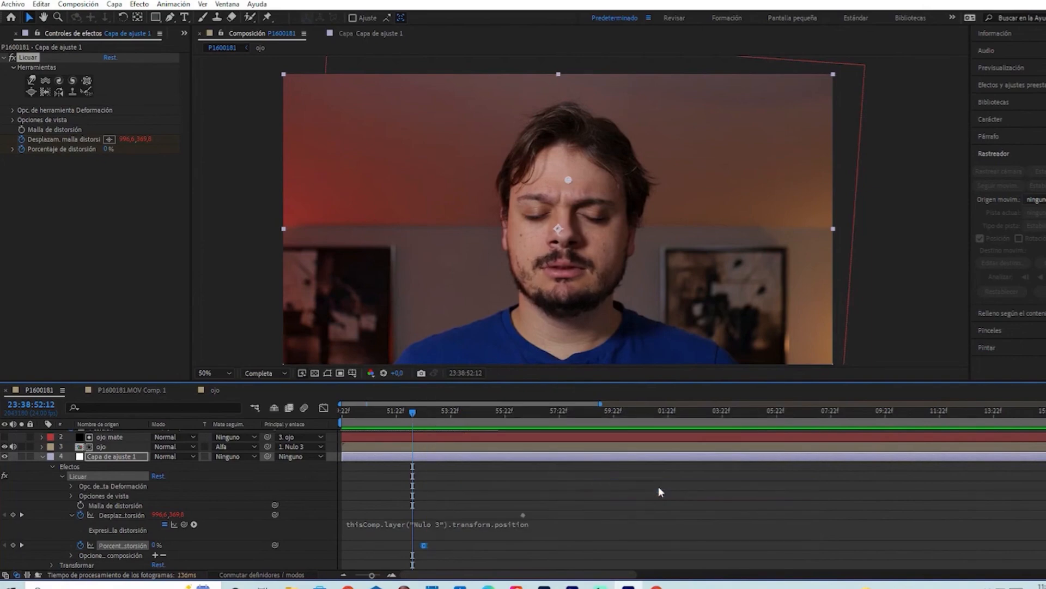